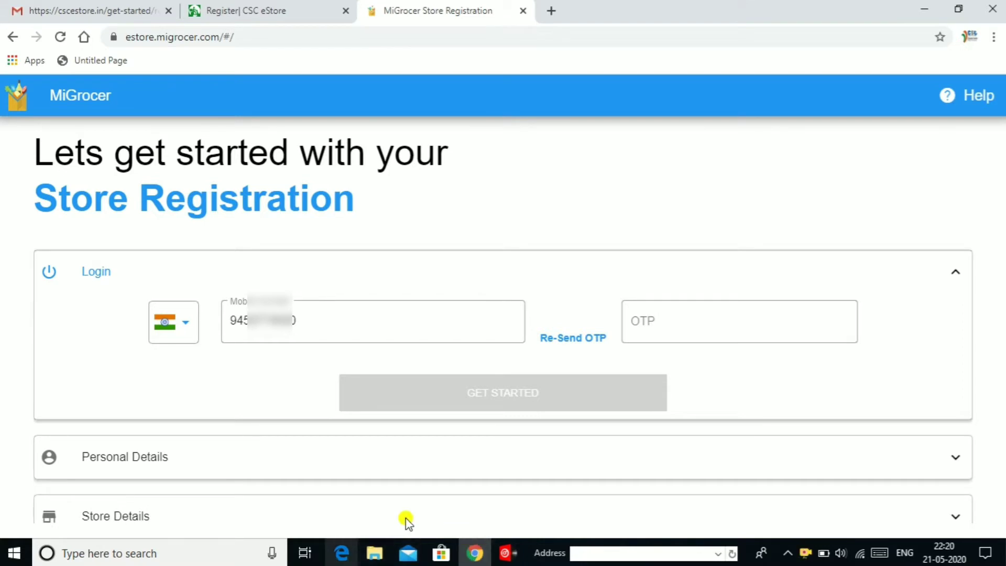
Step: Enter the received OTP and verify the login to reach Personal Details
click(706, 327)
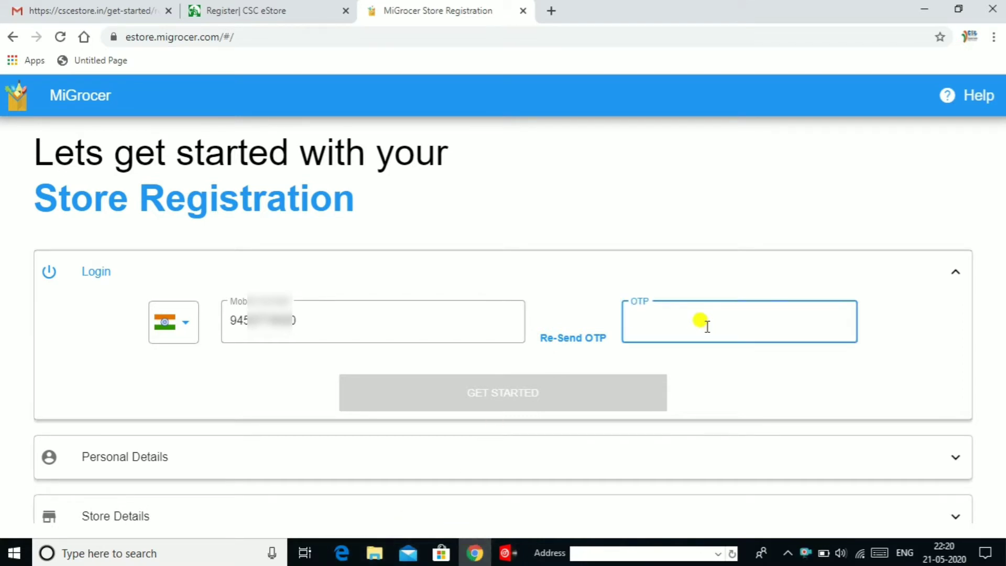
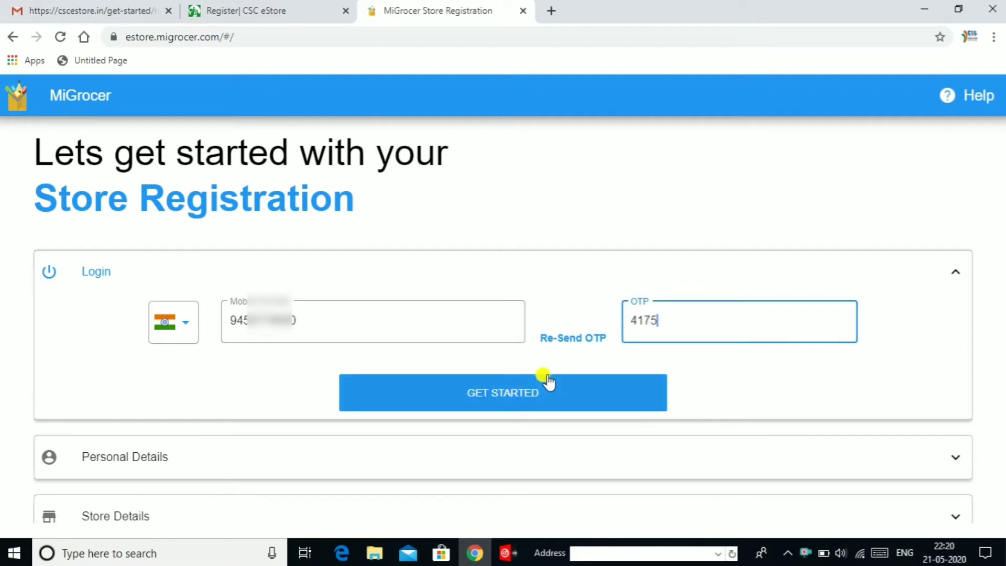
click(547, 387)
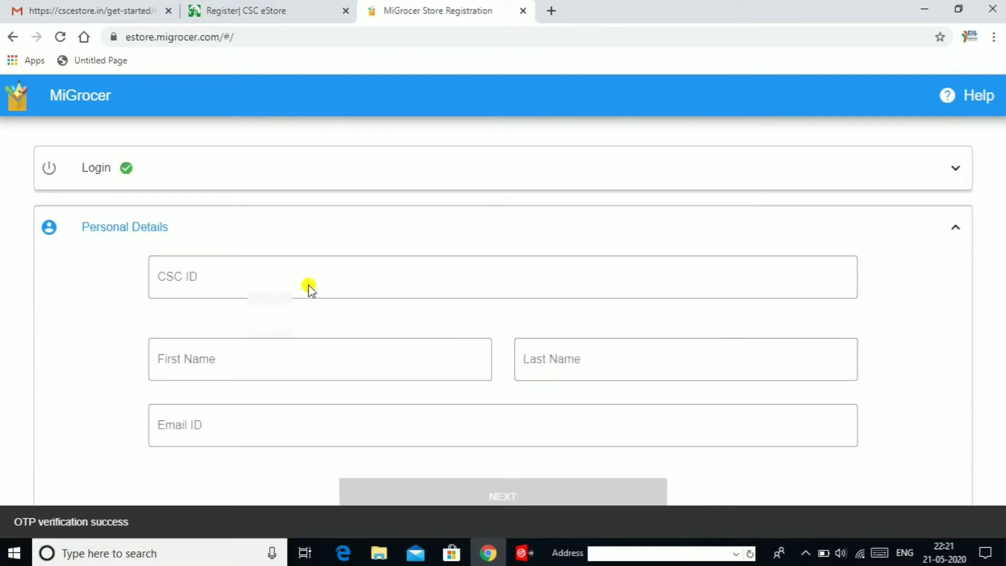
Step: Enter the CSC ID and submit the personal details
click(281, 278)
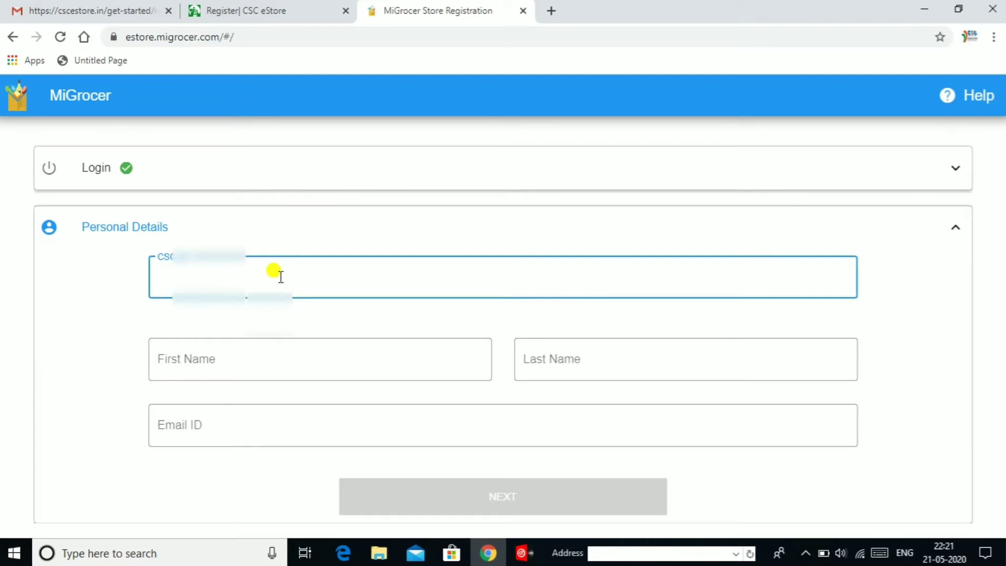
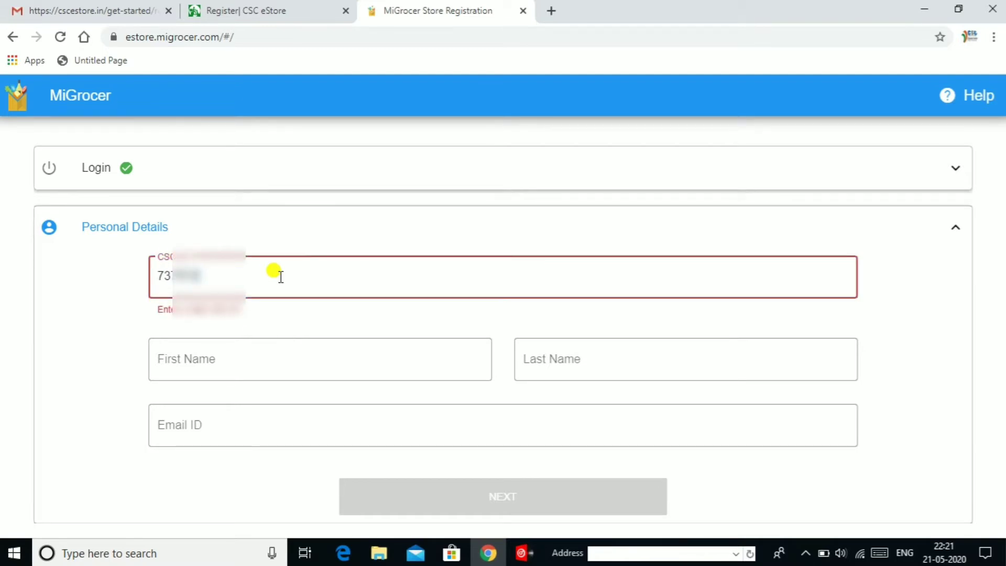
click(501, 496)
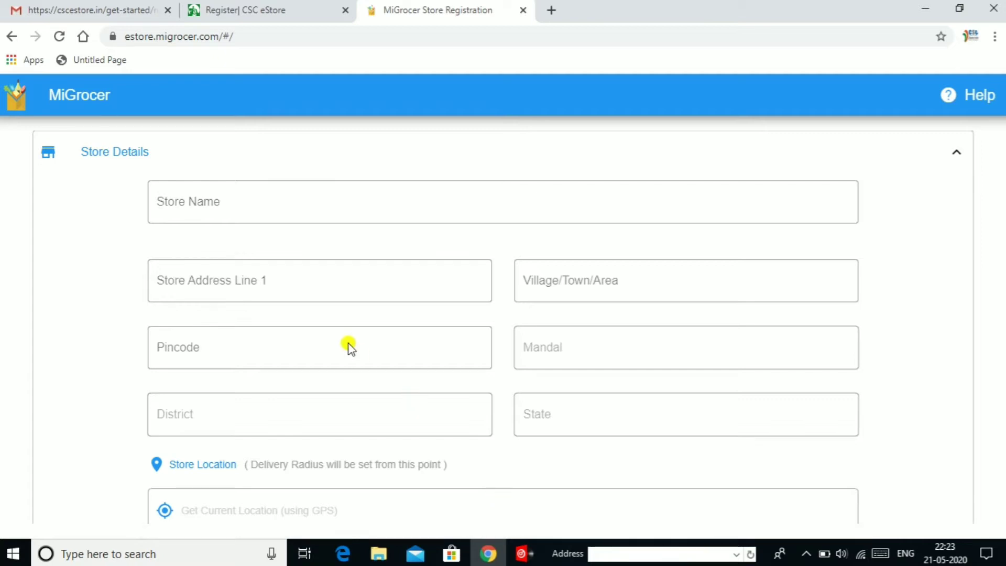
Step: Type the store name, removing a stray trailing letter
click(240, 209)
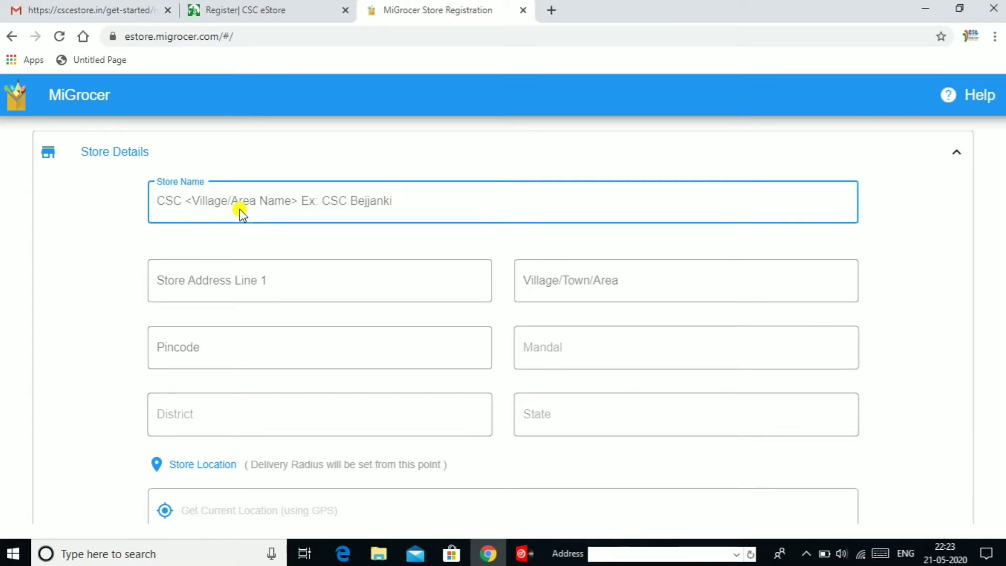
text(s)
key(BackSpace)
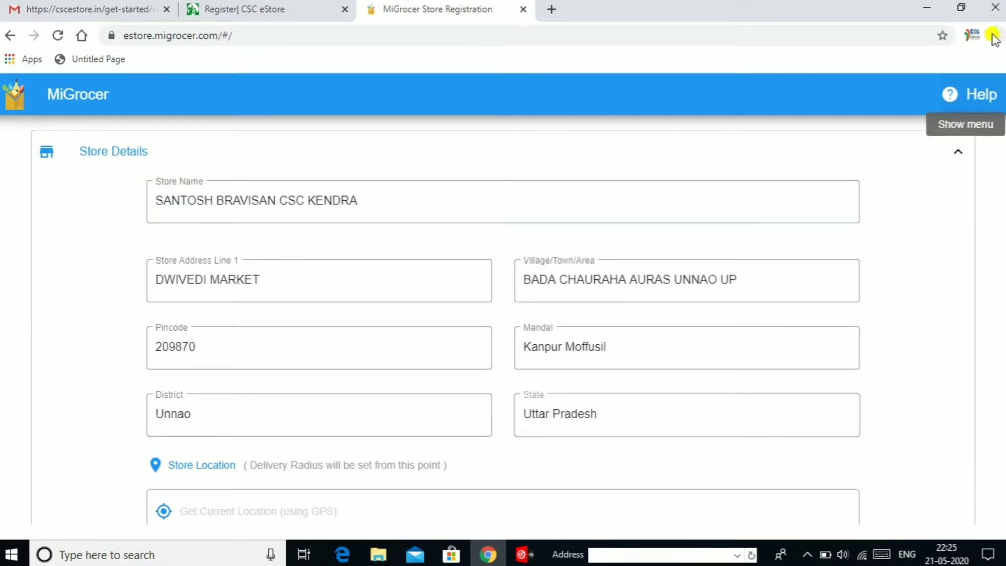
Step: Zoom the browser page out through 90% and 80% to 75%
click(996, 36)
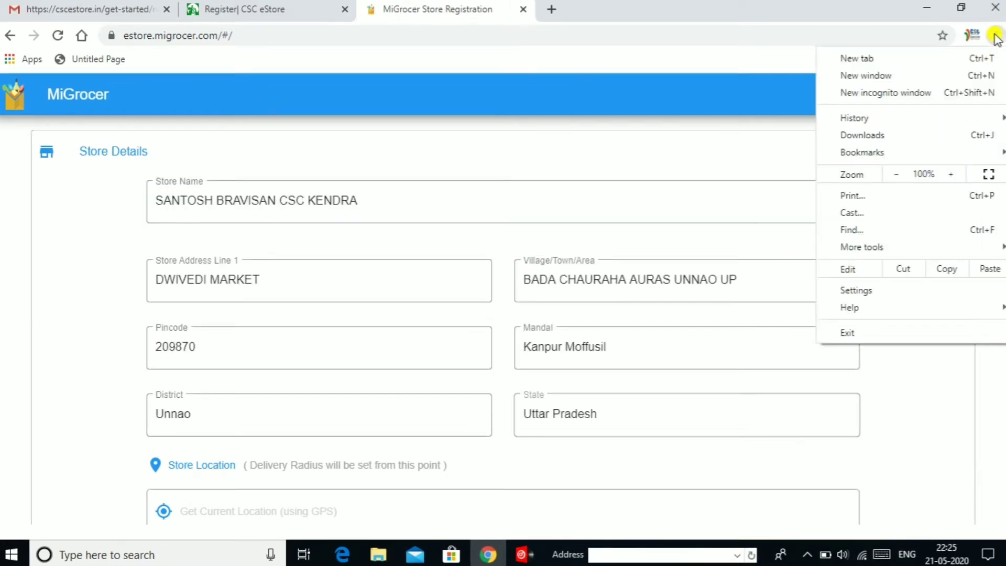
click(898, 174)
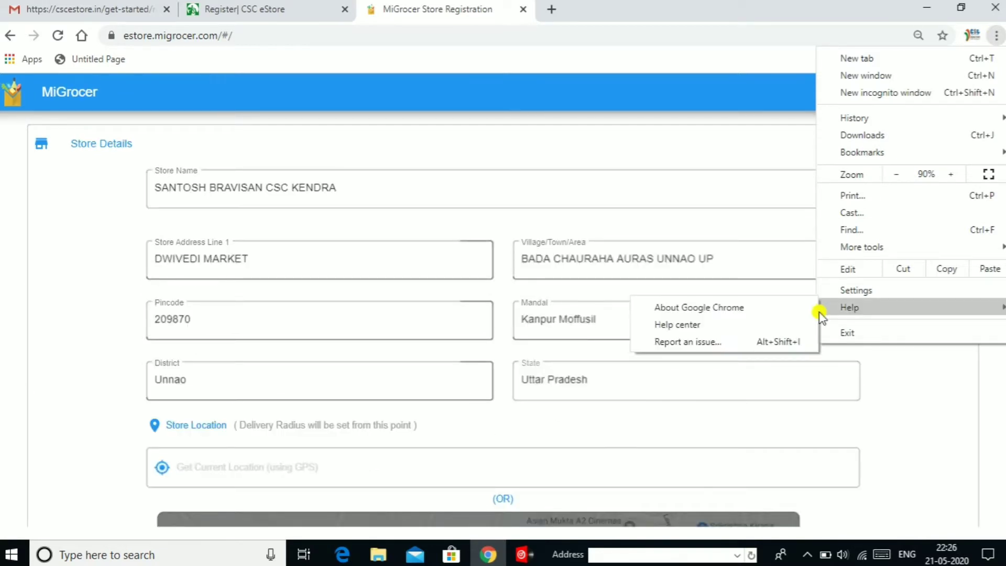
click(899, 174)
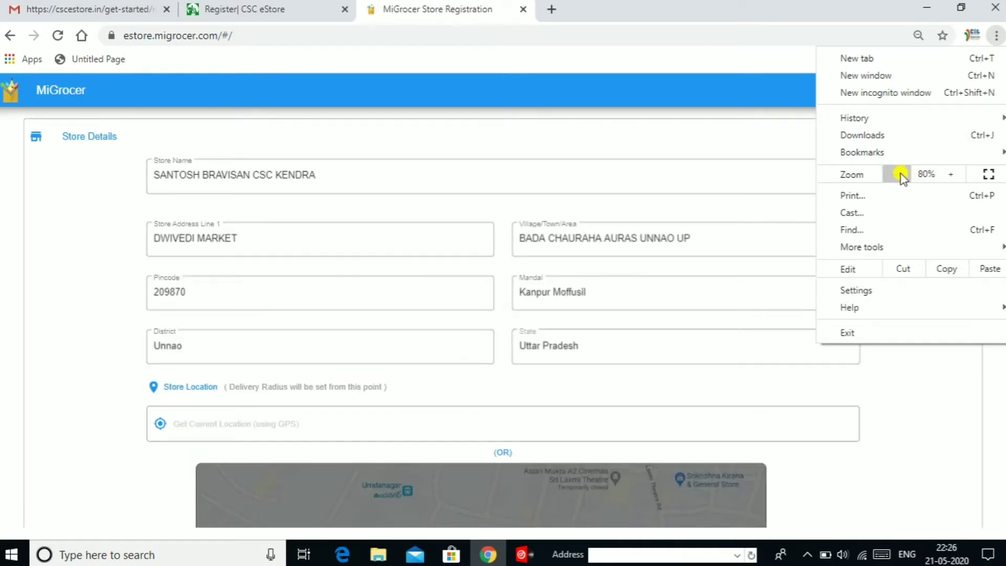
click(900, 174)
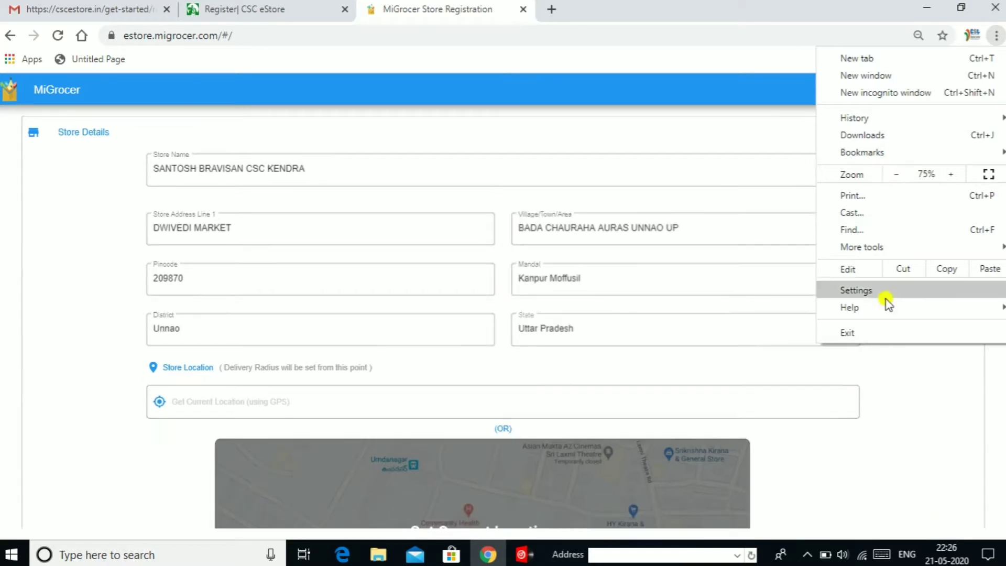
click(909, 384)
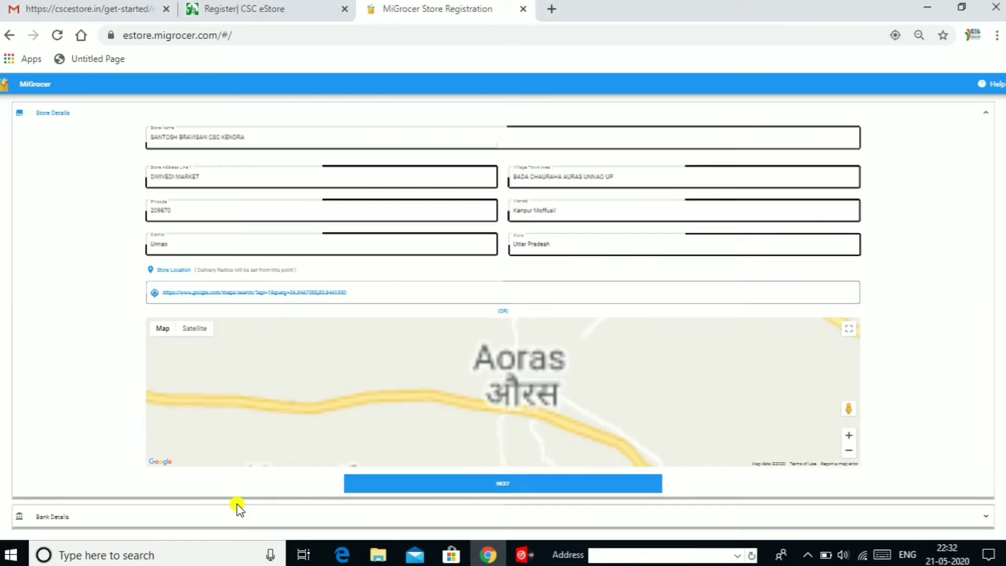
Step: Confirm the store details and location to open the Bank Details form
click(537, 488)
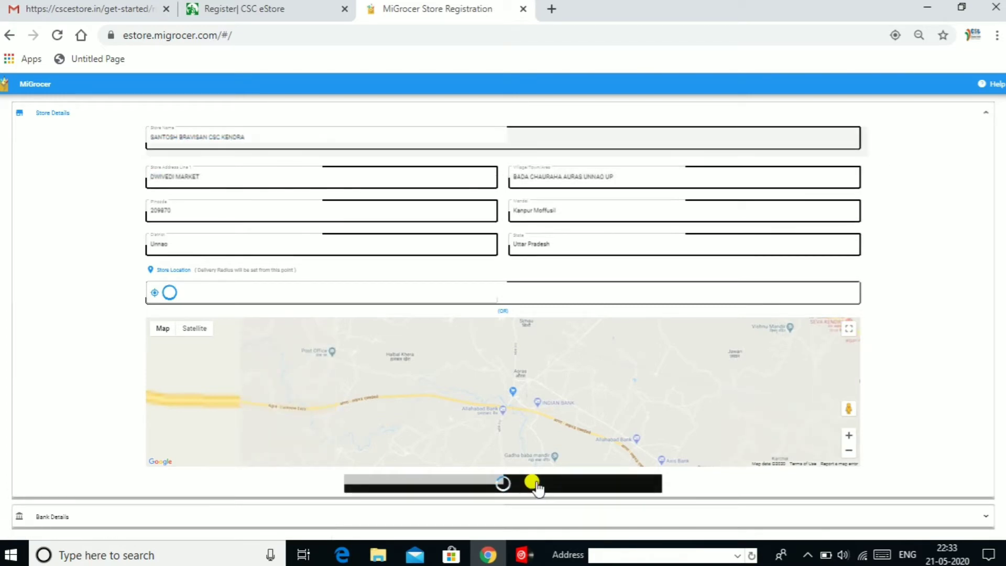
click(536, 484)
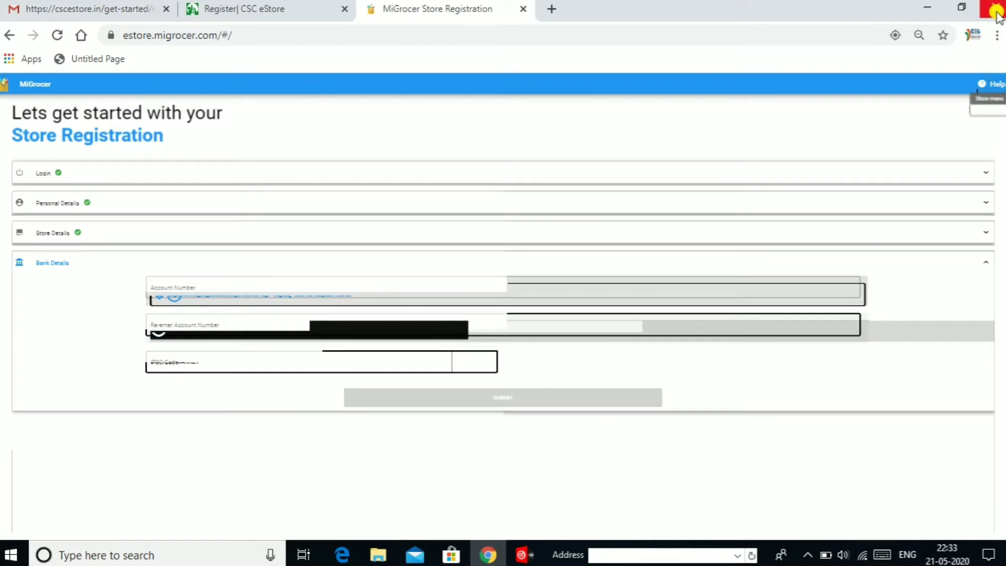
Step: Zoom the browser page back in from 50% through 67% to 75%
click(997, 35)
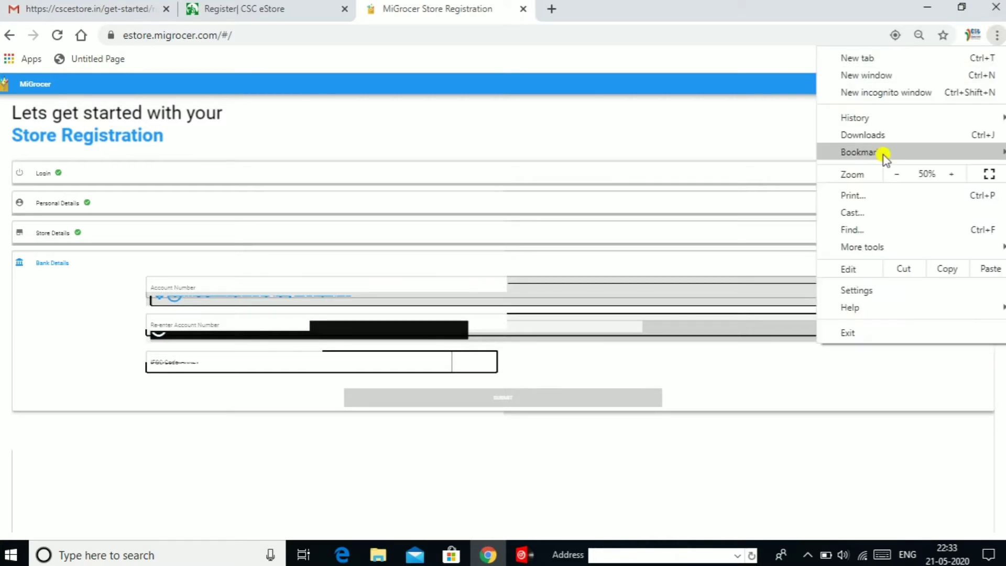
mouse_move(982, 157)
click(959, 176)
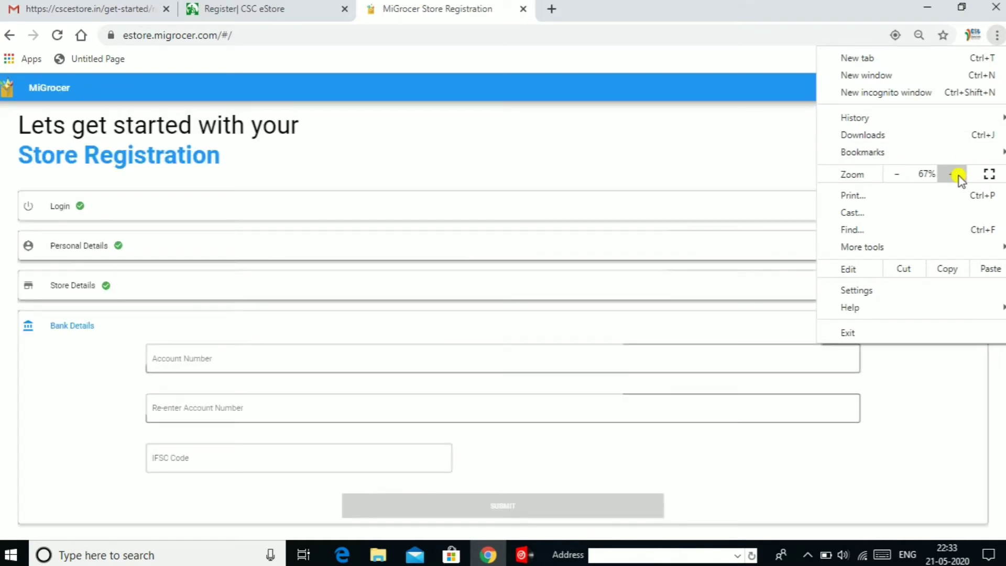
click(954, 174)
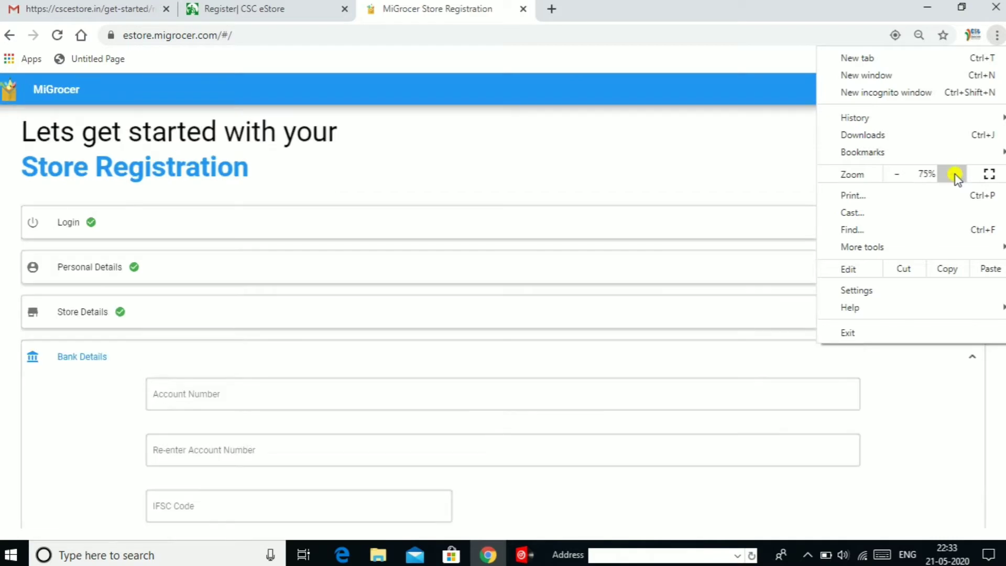
click(999, 404)
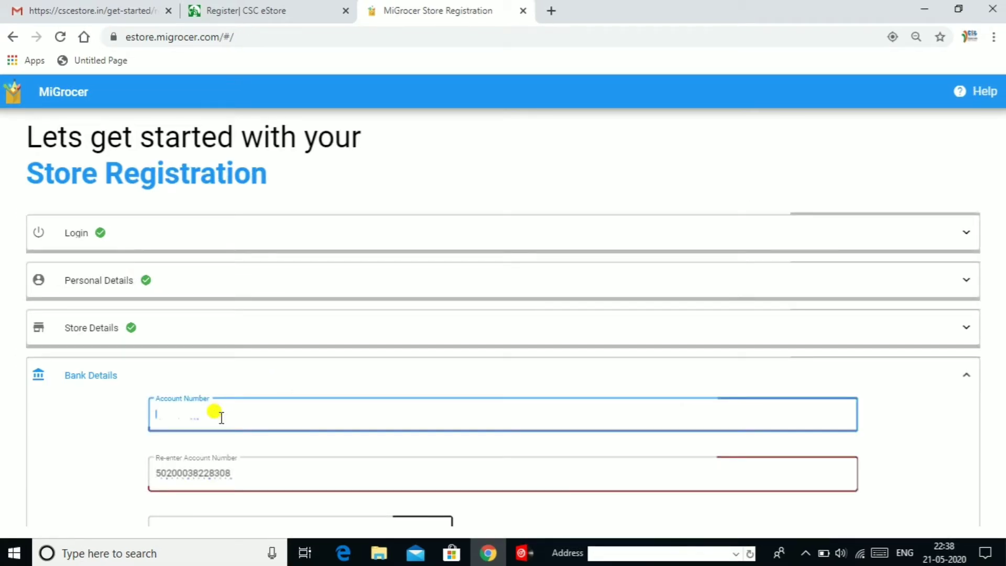
Step: Retype the bank account number so it matches the re-entered account number
text(502)
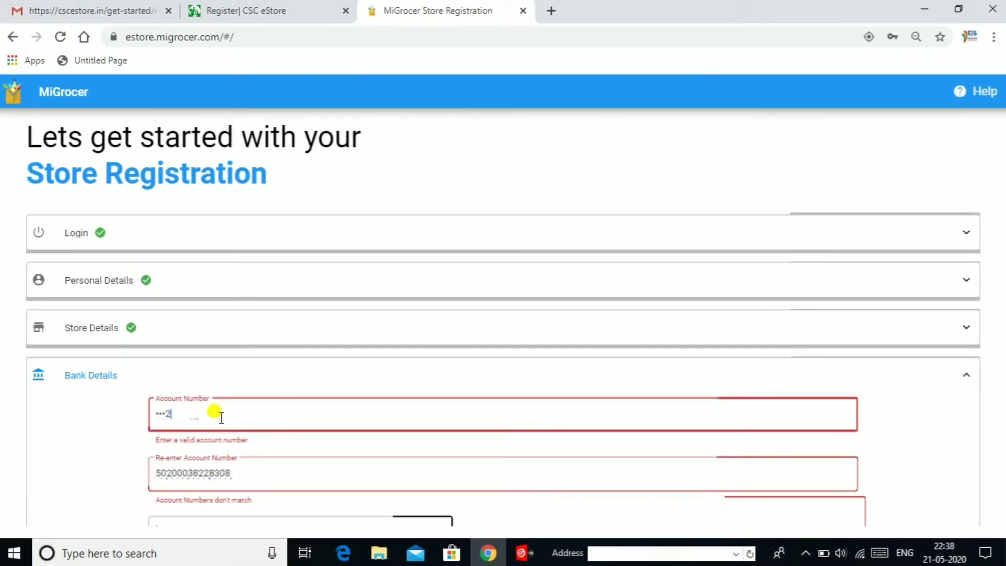
key(BackSpace)
key(BackSpace)
key(BackSpace)
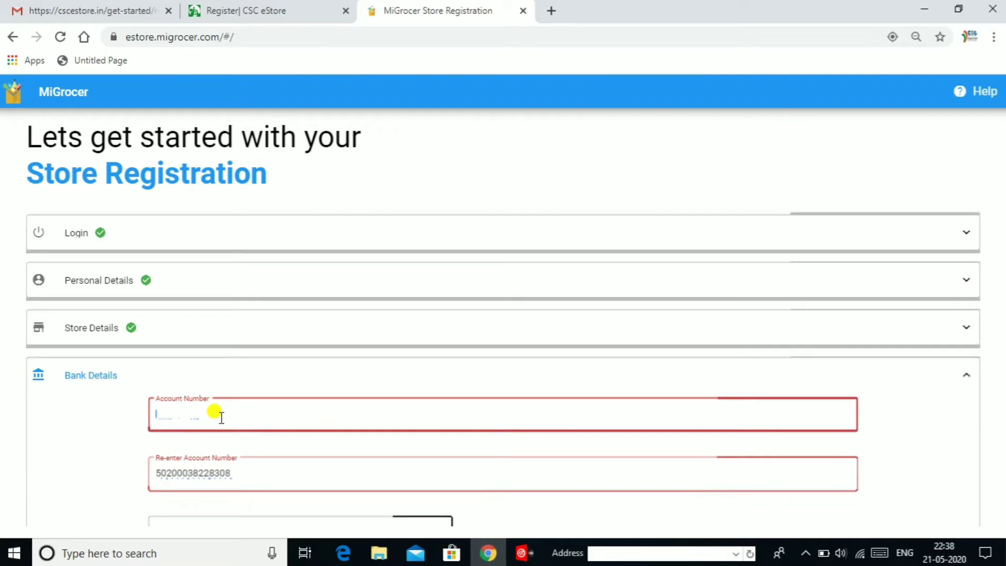
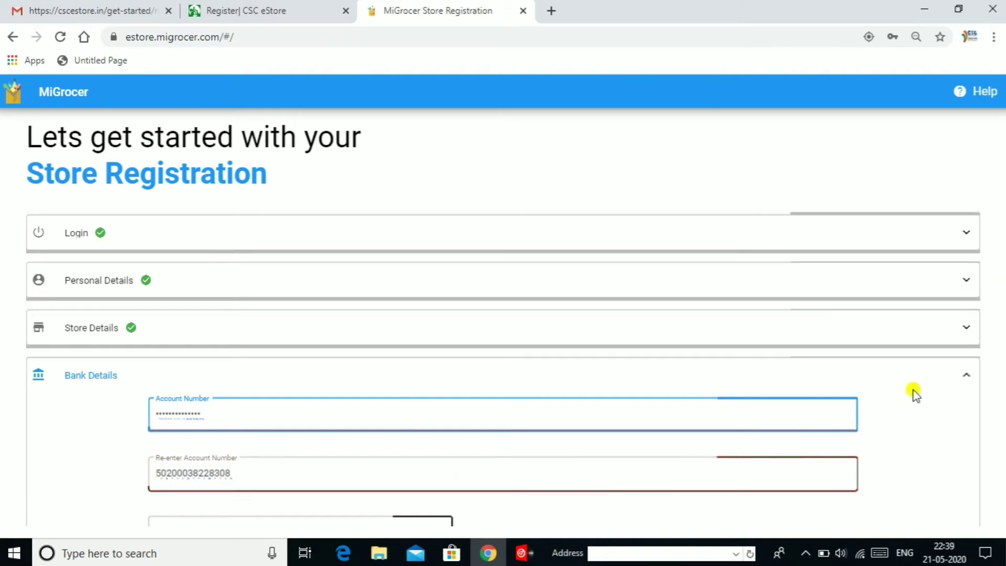
Step: Zoom the browser page out from 75% to 67% to fit Bank Details
click(997, 37)
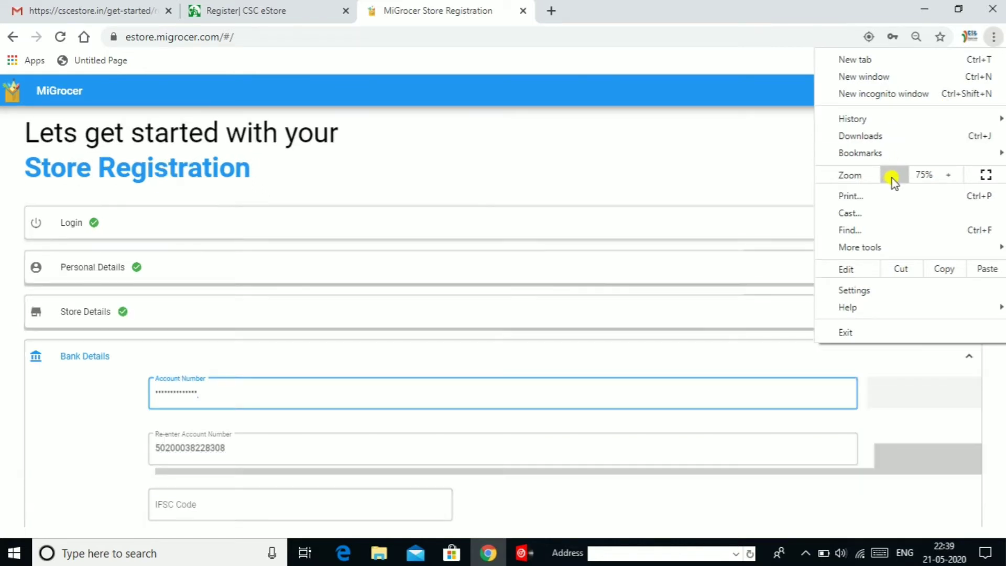
click(892, 176)
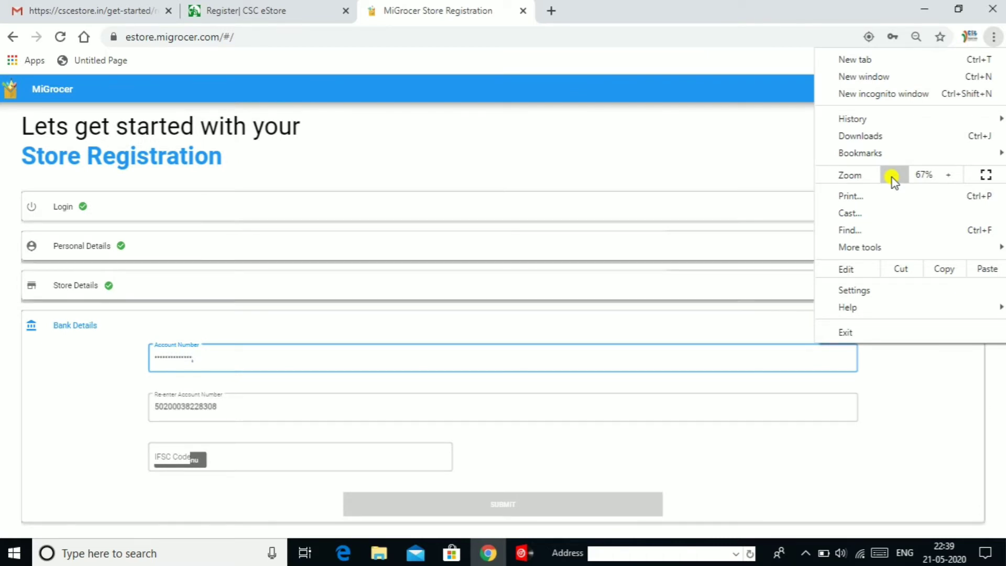
click(107, 442)
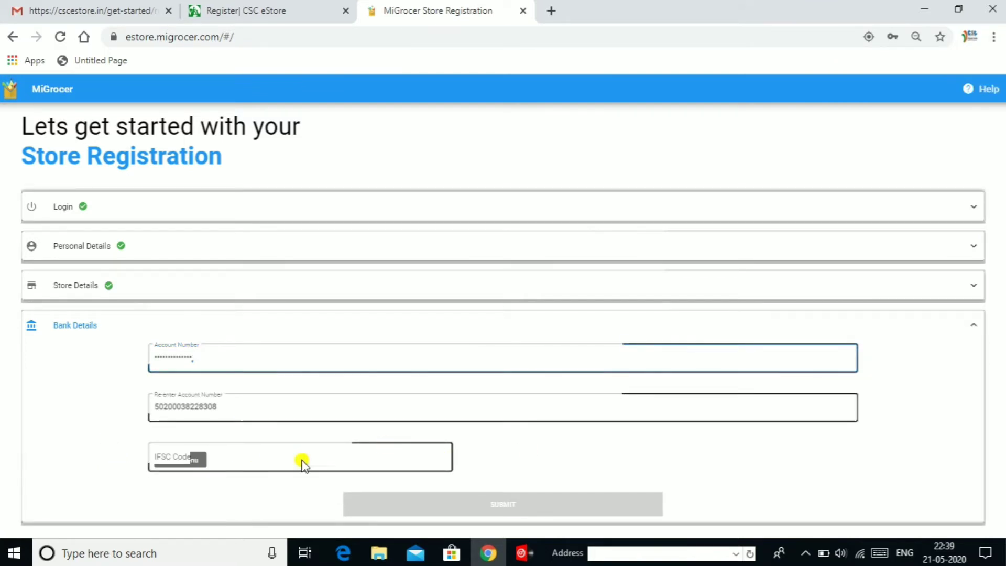
Step: Enter HDFC0001918 as the IFSC code
click(278, 466)
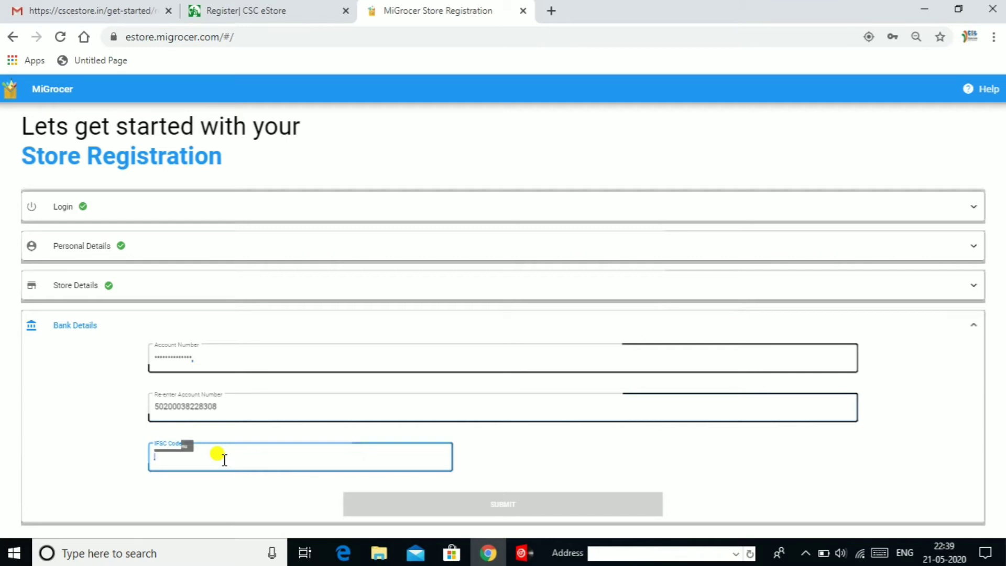
text(HDFC)
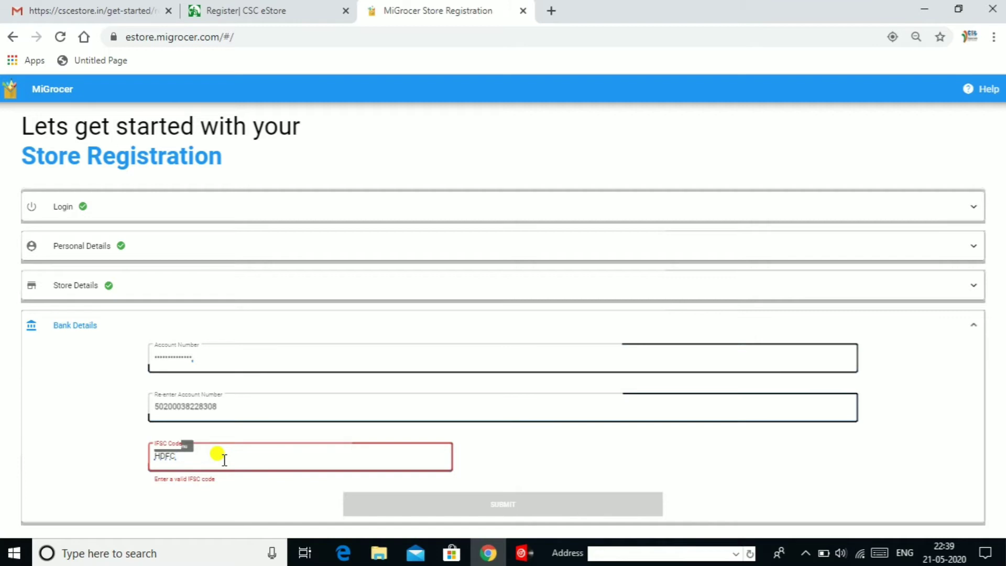
text(000)
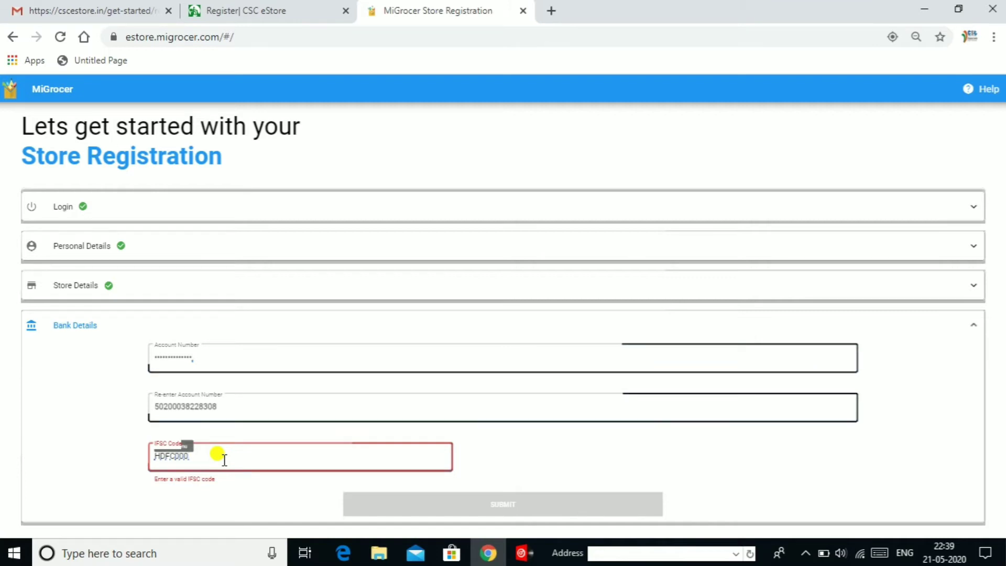
text(191)
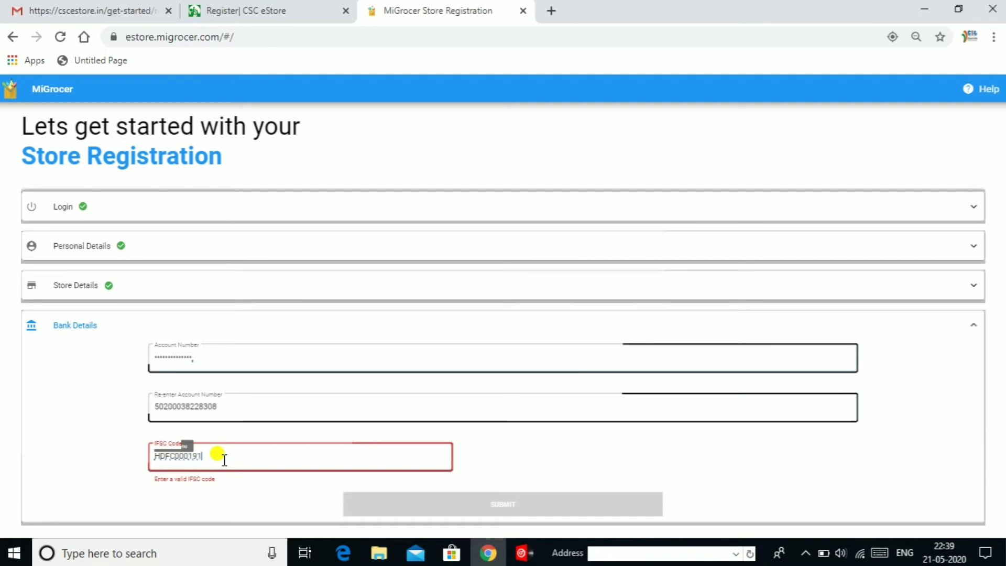
text(8)
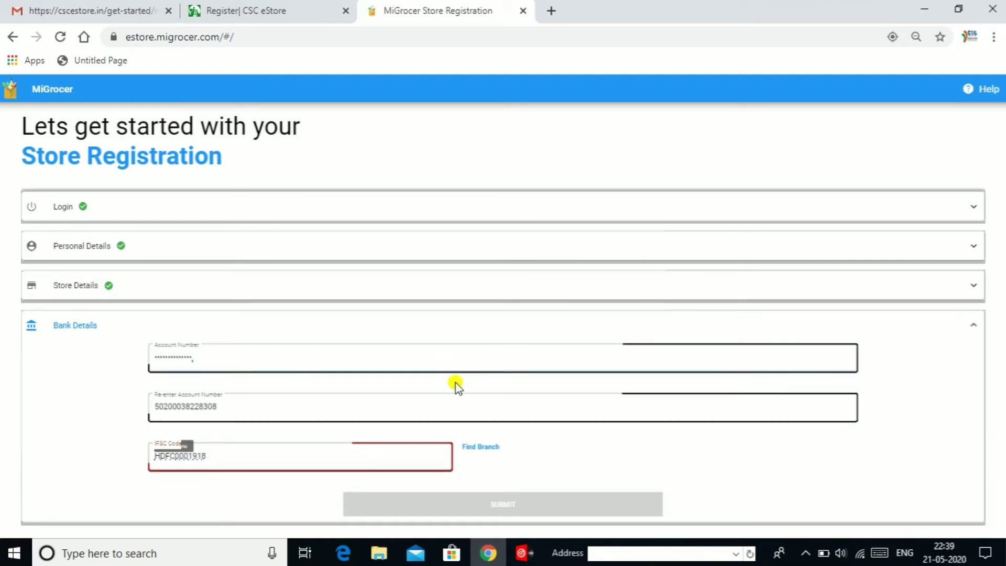
Step: Find the branch for HDFC0001918 and select the HDFC Bank branch
click(473, 450)
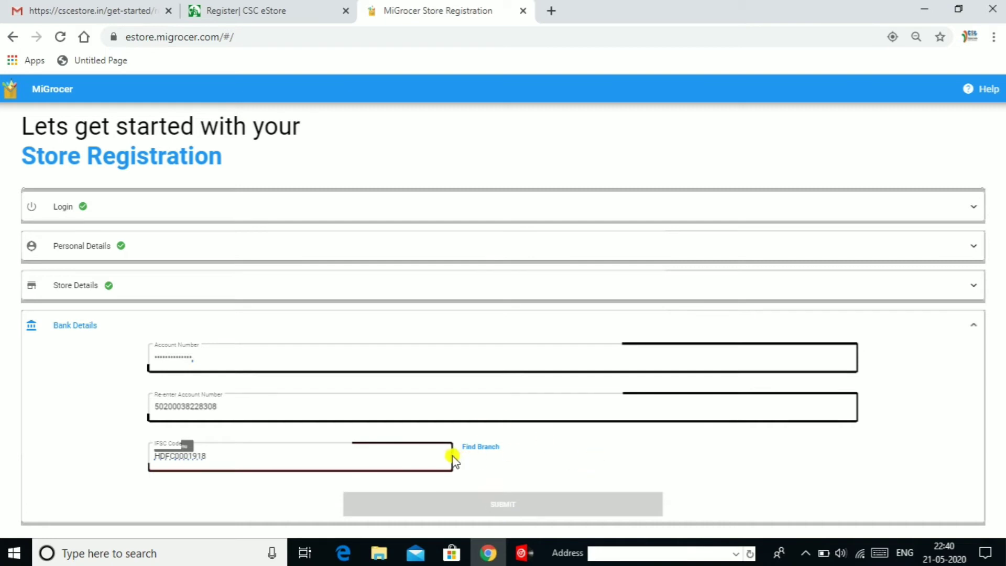
click(476, 450)
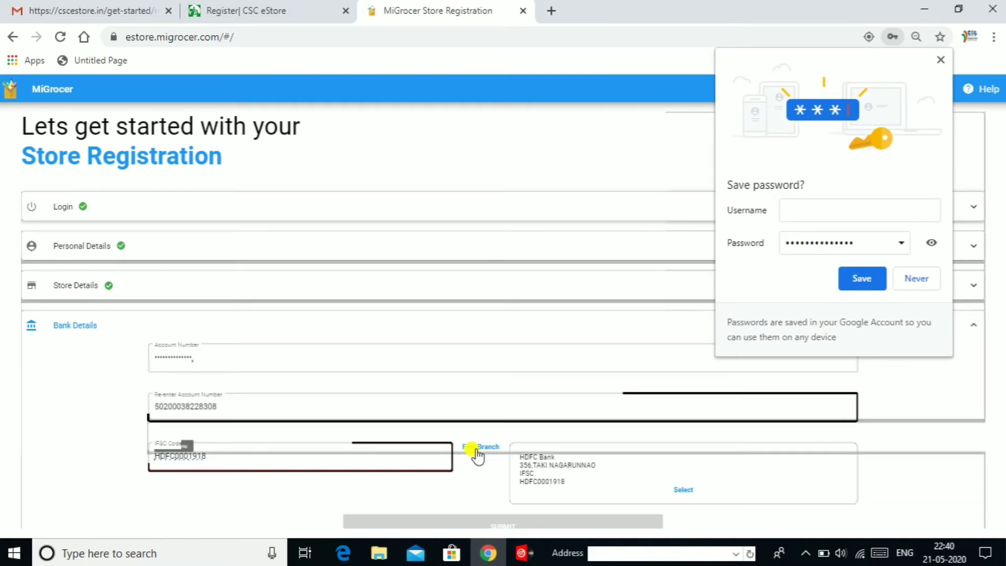
click(684, 493)
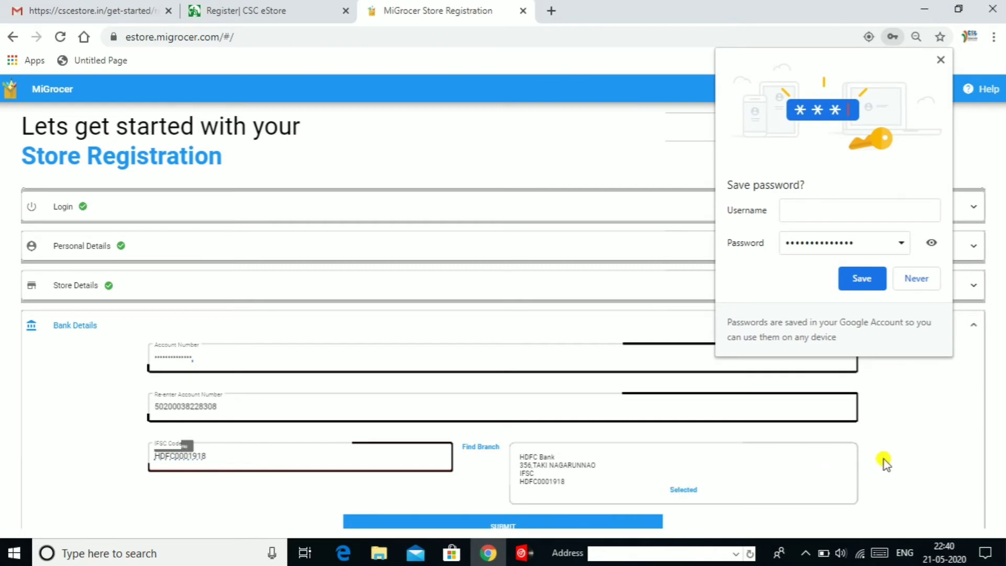
click(940, 59)
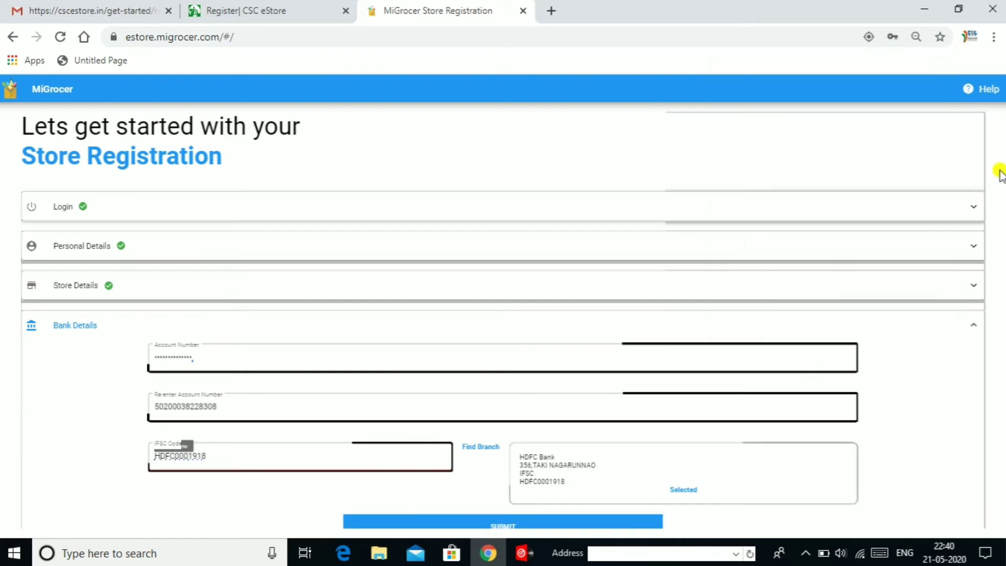
Step: Submit the store registration with the chosen HDFC branch, retry at 50% zoom, then restore 67%
click(496, 522)
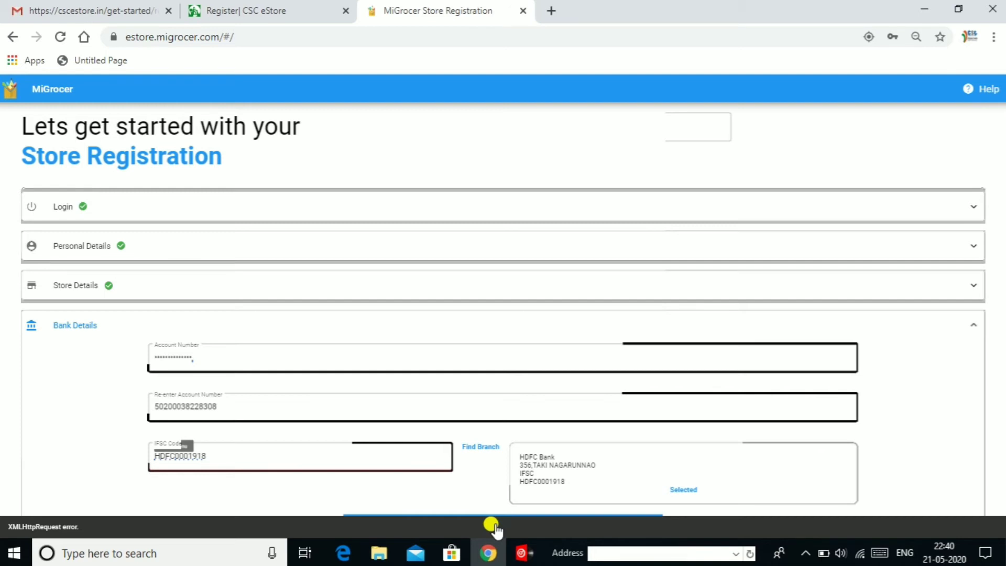
click(994, 40)
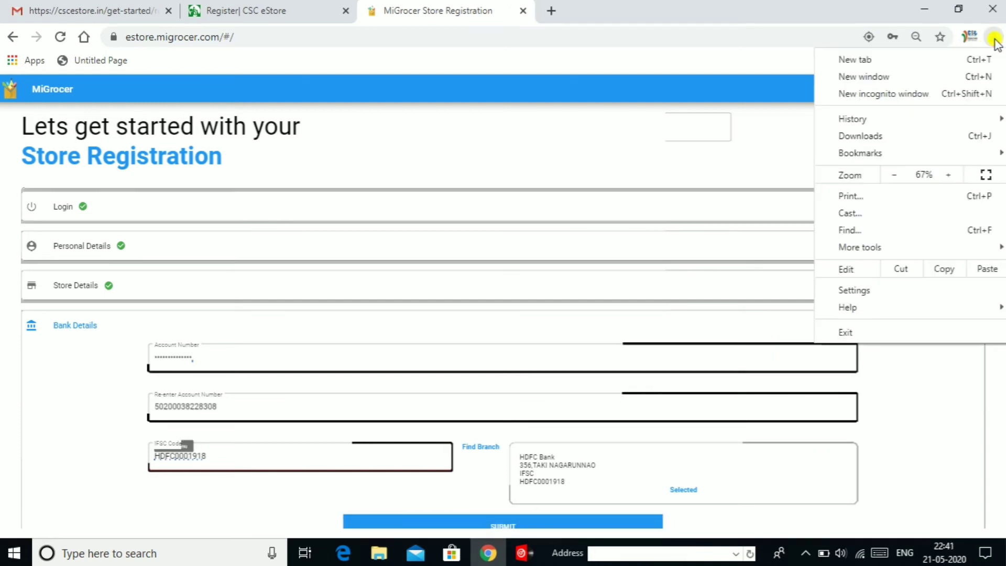
click(894, 175)
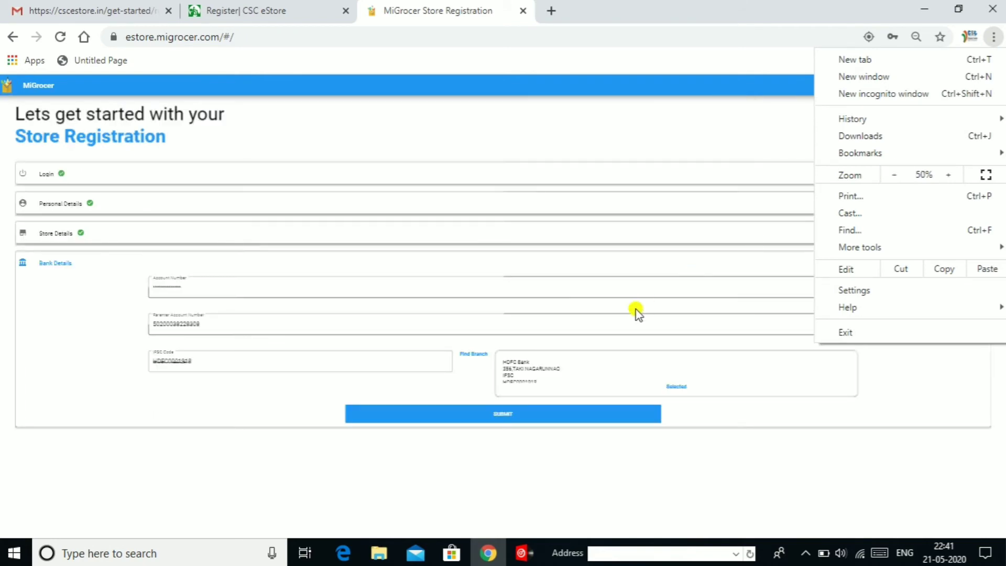
click(506, 416)
click(507, 420)
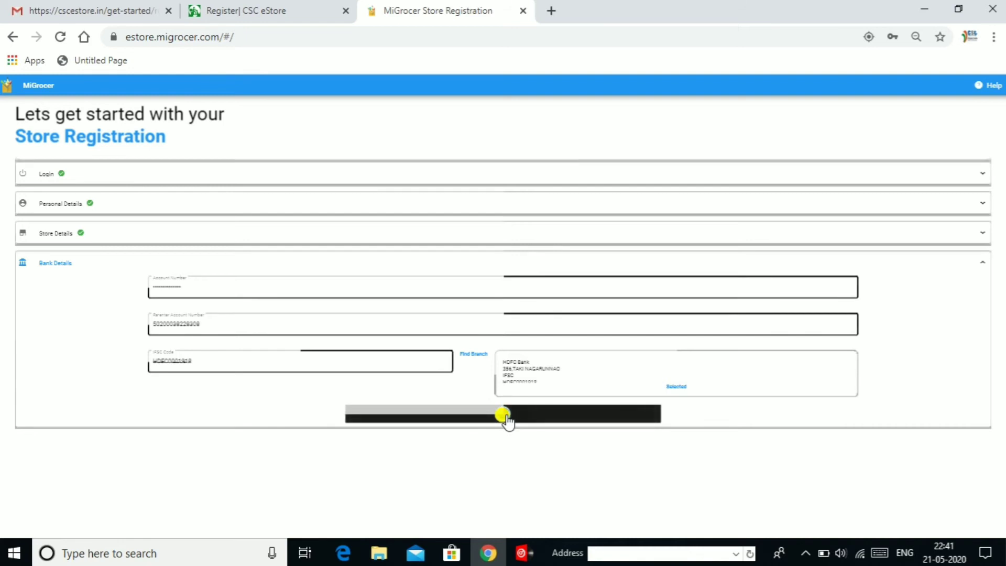
click(993, 37)
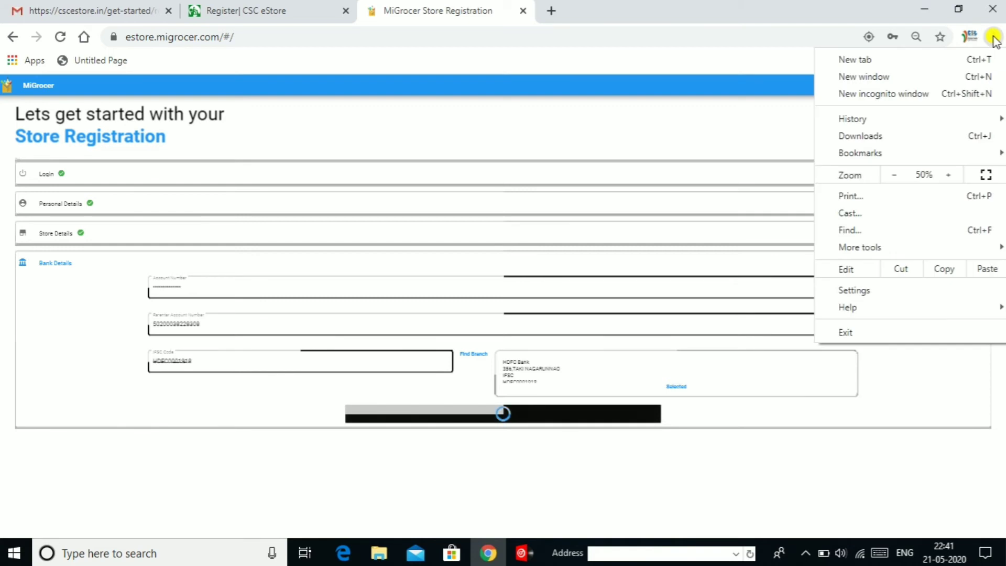
click(948, 175)
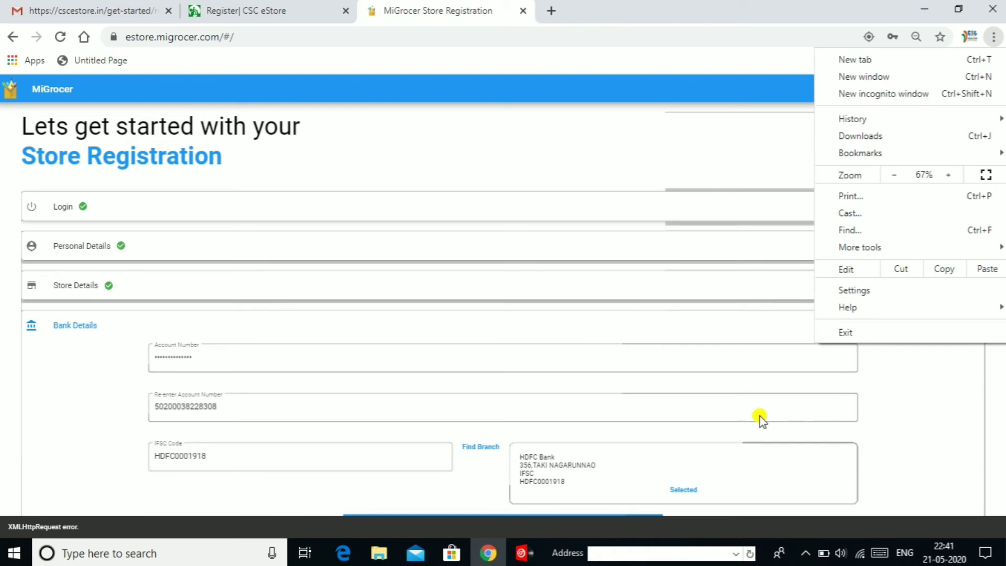
Step: Resubmit the completed Bank Details form with the browser menu dismissed
click(967, 403)
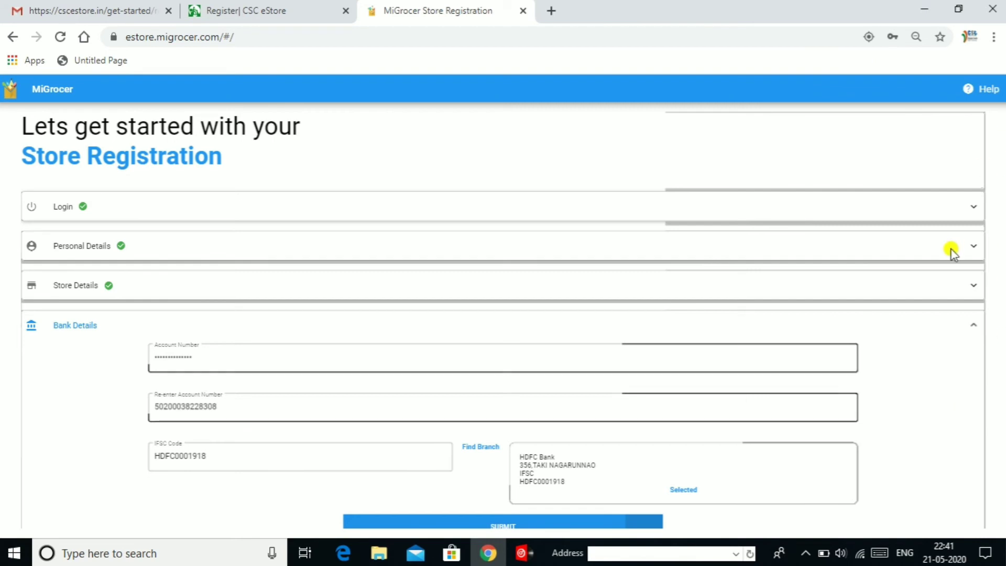
click(503, 523)
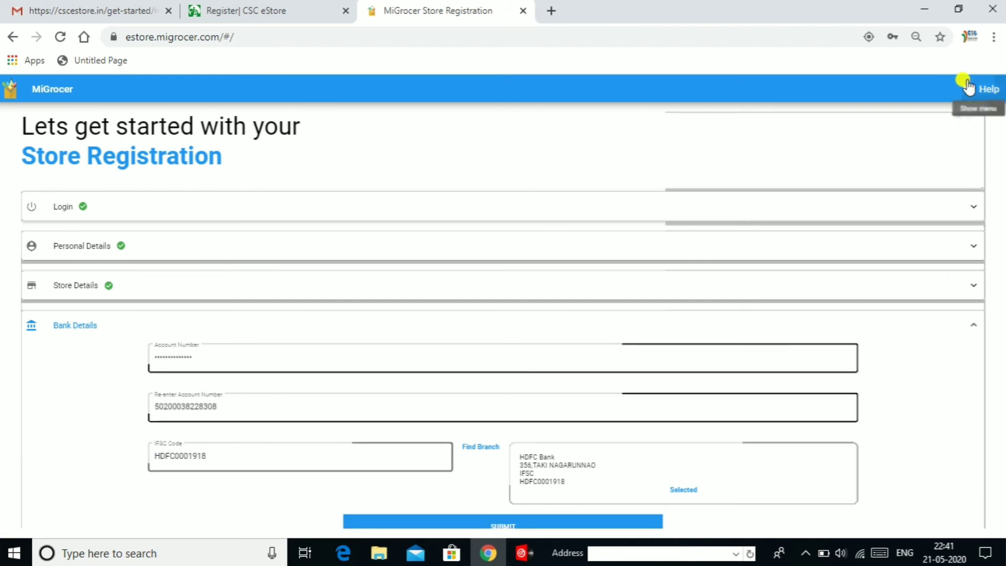
Step: Switch the browser zoom to 50% and back to 67%, then resubmit the registration form
click(991, 41)
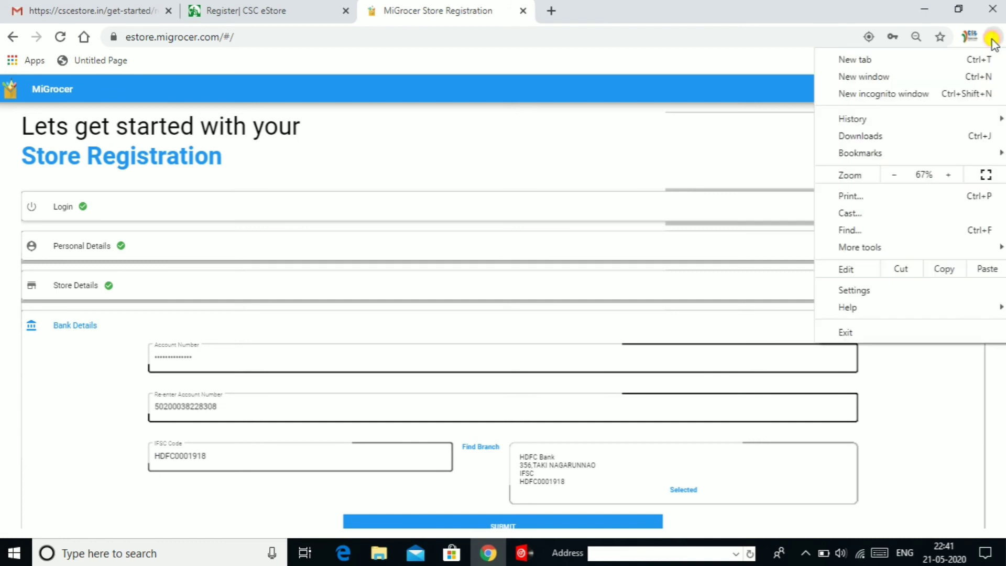
click(991, 41)
click(991, 41)
click(896, 177)
click(897, 178)
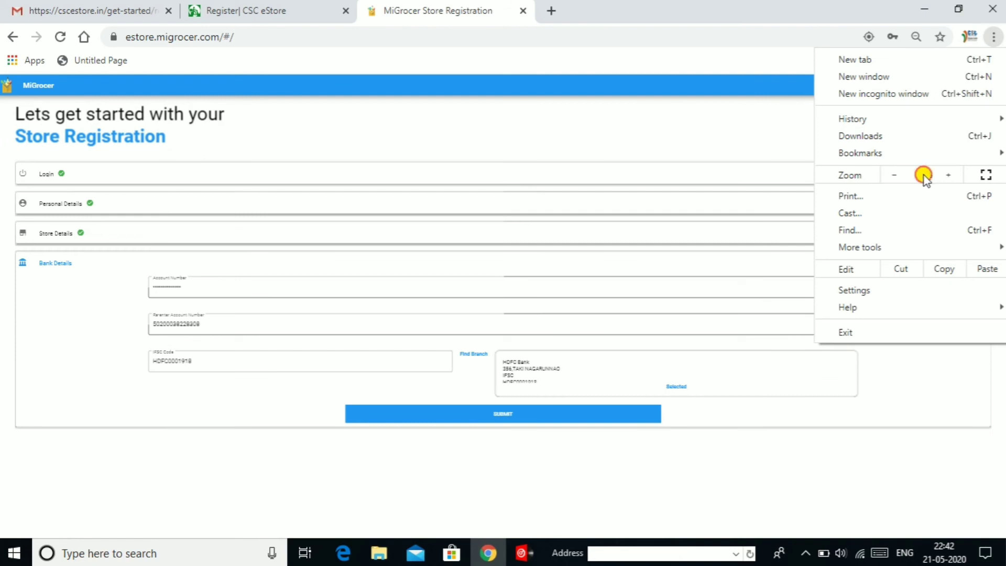
click(945, 174)
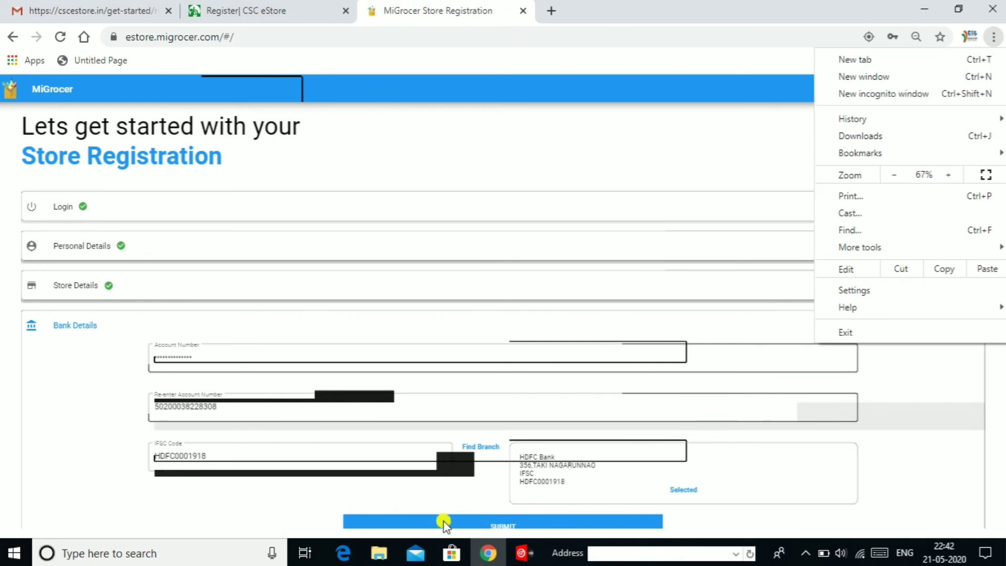
click(447, 524)
click(447, 524)
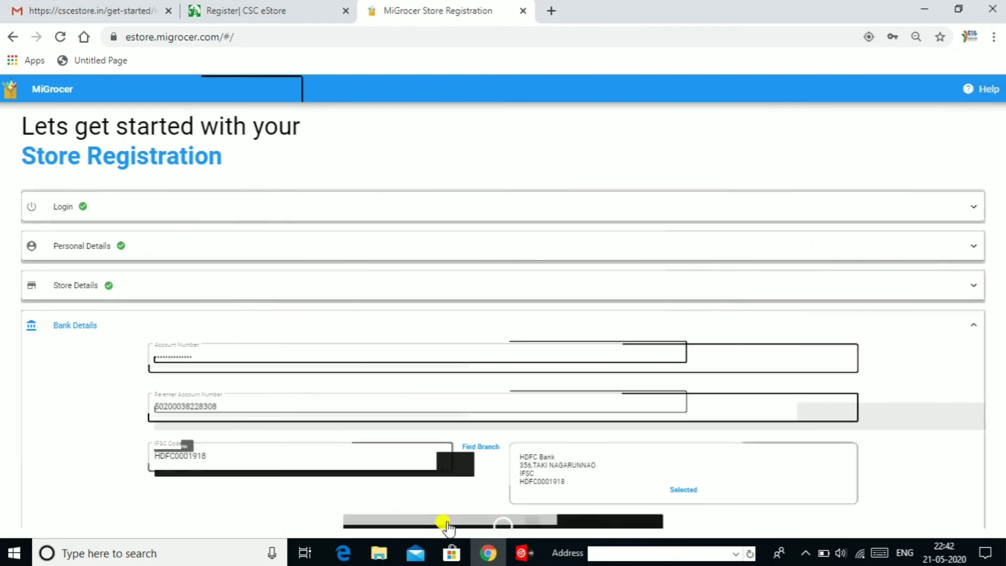